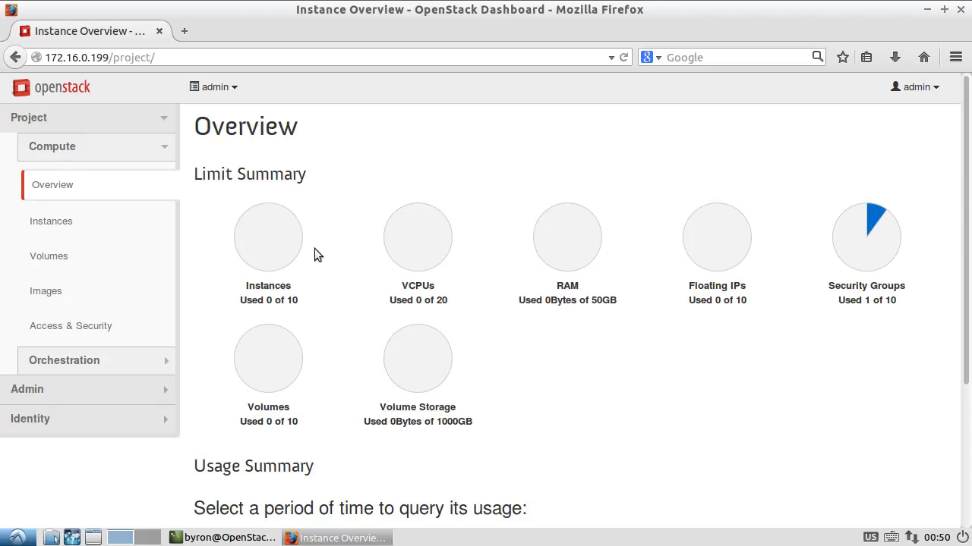
pyautogui.click(93, 220)
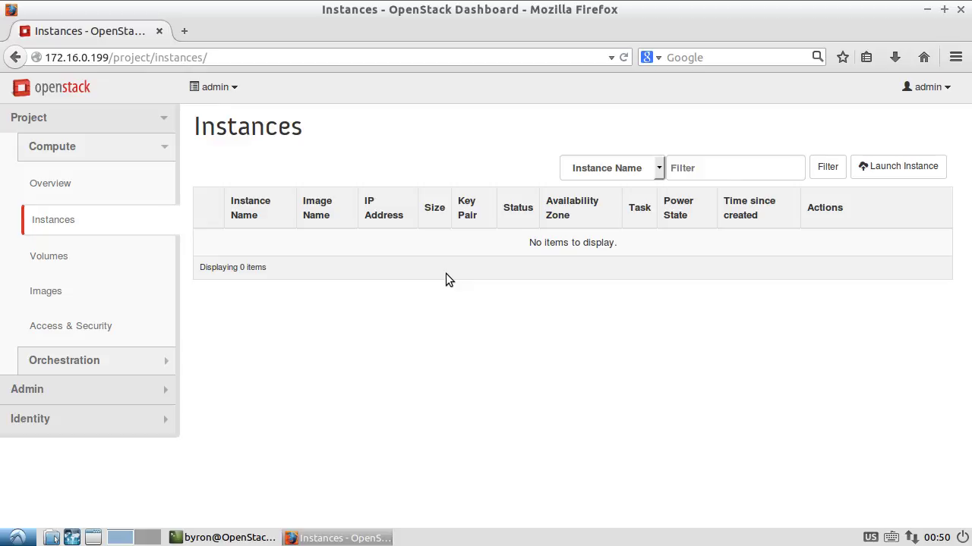
pyautogui.click(95, 295)
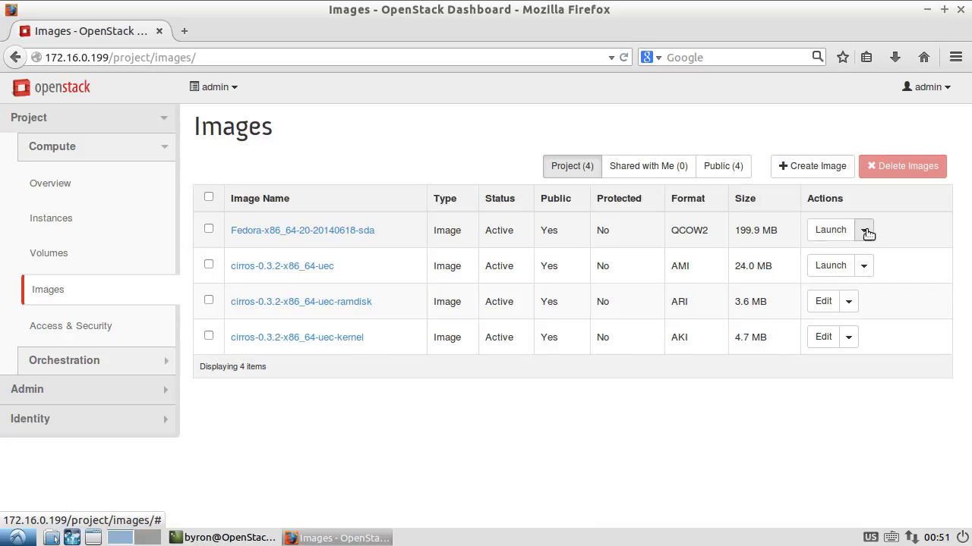
pyautogui.click(837, 230)
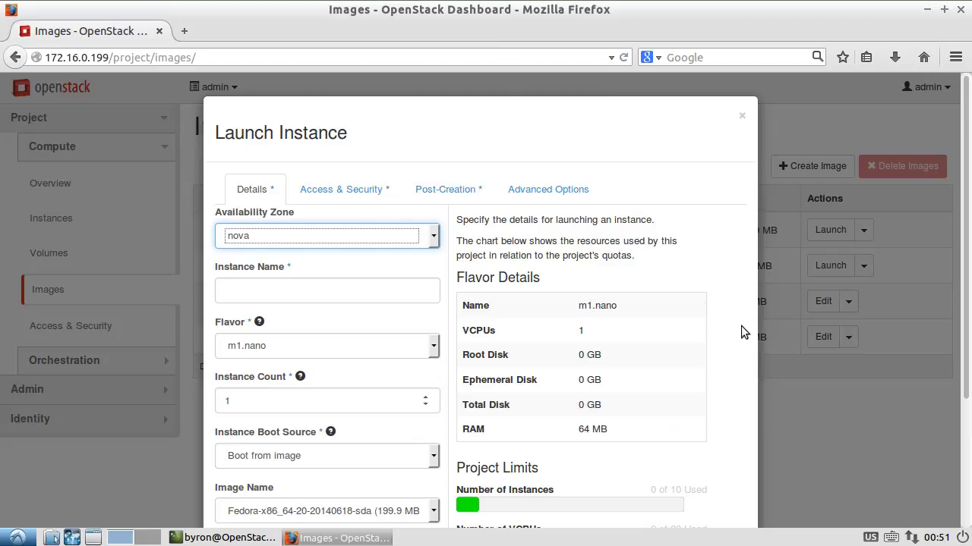
# Name the instance Test Instance Fedora and set its flavor to m1.medium
pyautogui.scroll(-3, 751, 358)
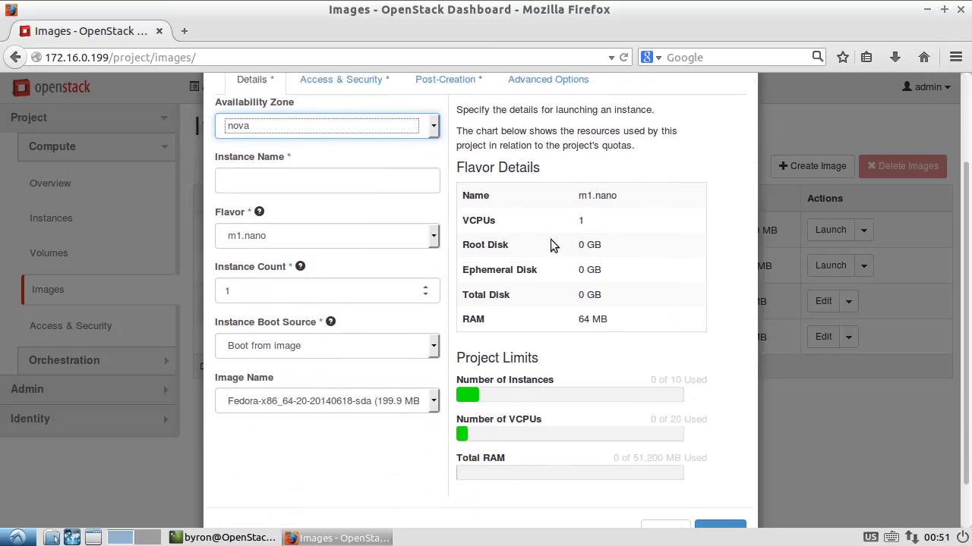
pyautogui.scroll(1, 552, 239)
pyautogui.click(330, 217)
pyautogui.write('Test')
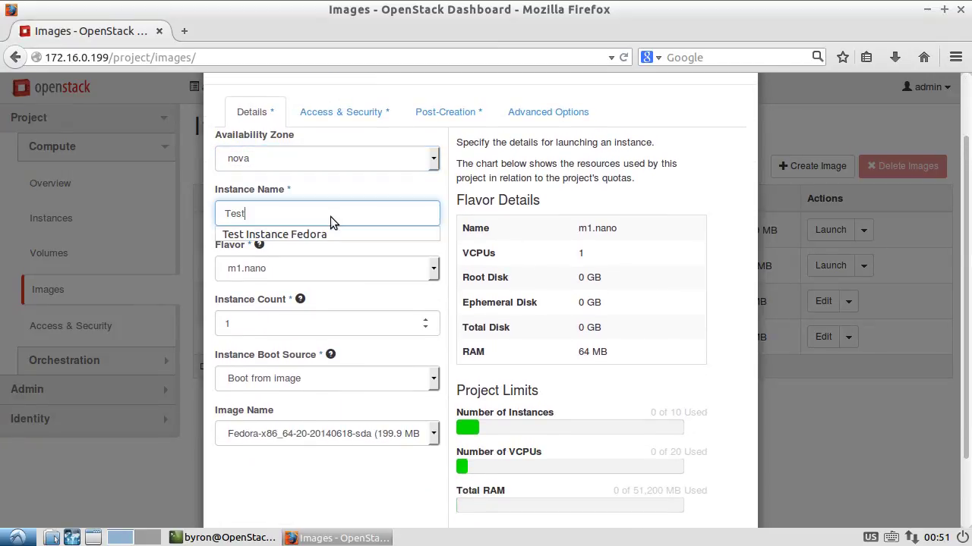
pyautogui.press('Down')
pyautogui.press('Tab')
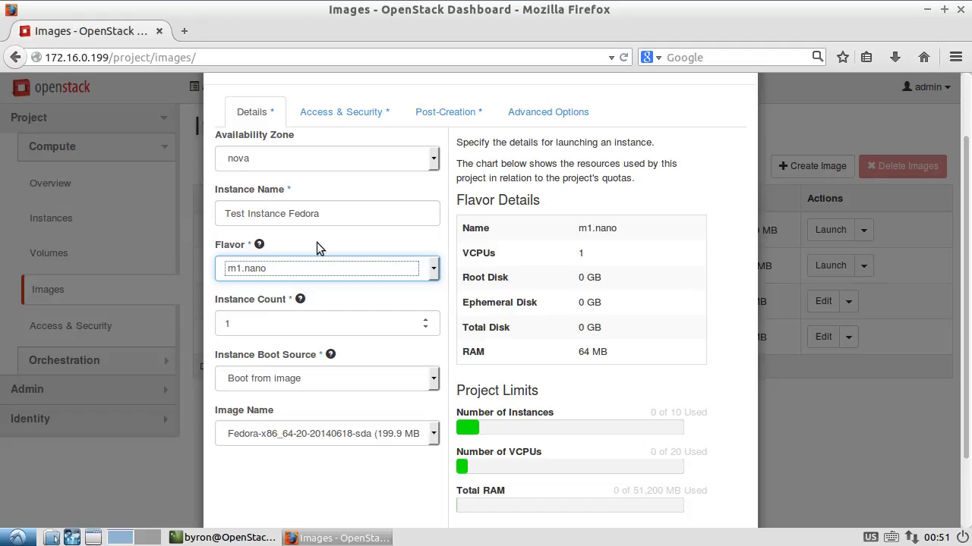
pyautogui.click(299, 260)
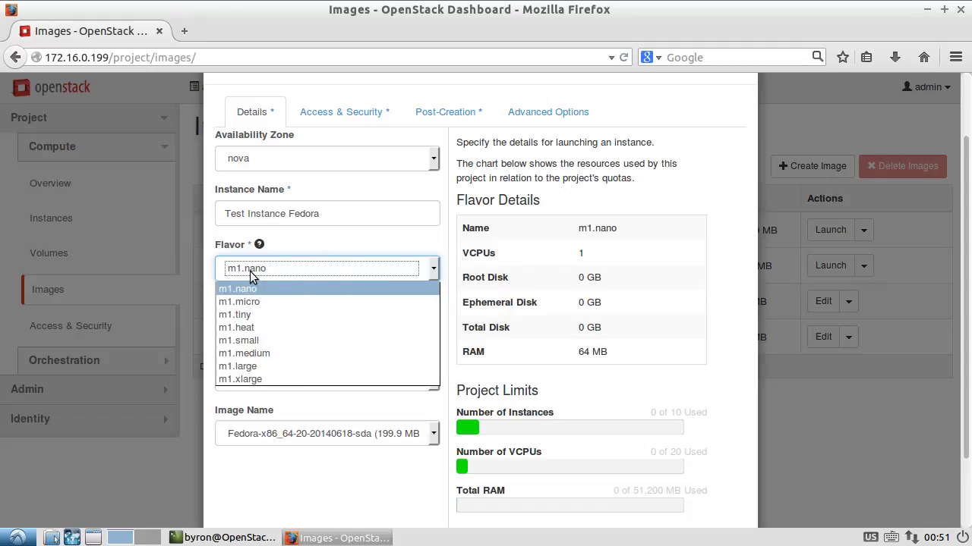
pyautogui.click(260, 354)
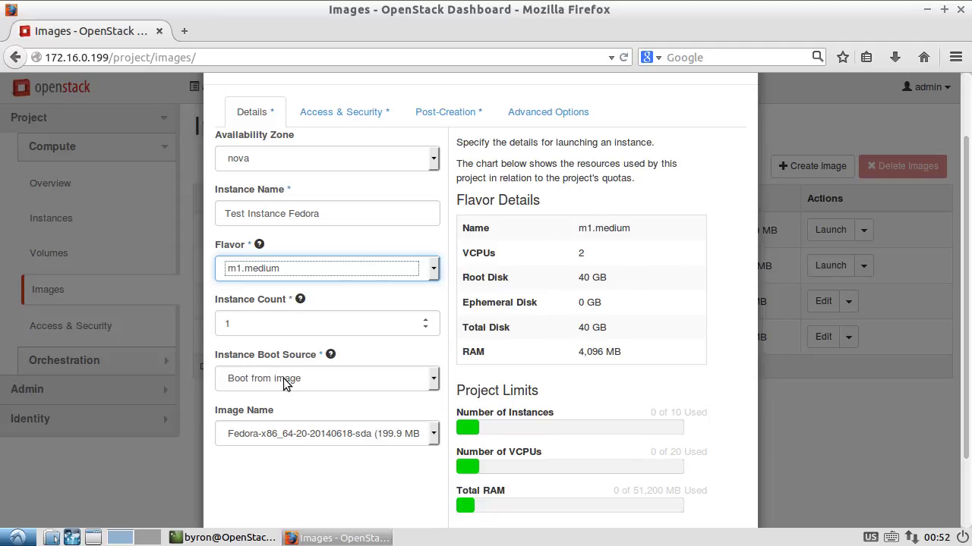
# Review the instance's access and security, post-creation and advanced settings without changing them, and launch the instance
pyautogui.click(344, 115)
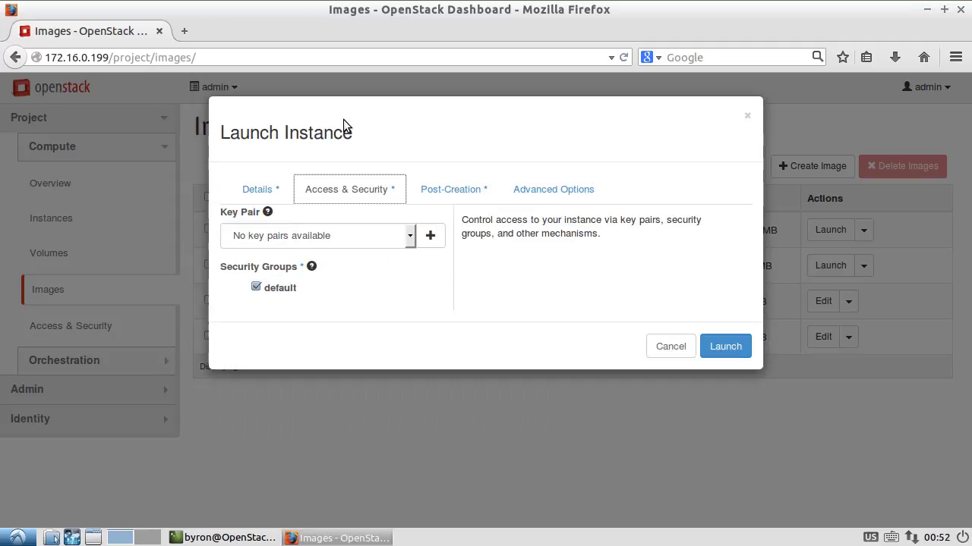
pyautogui.click(438, 192)
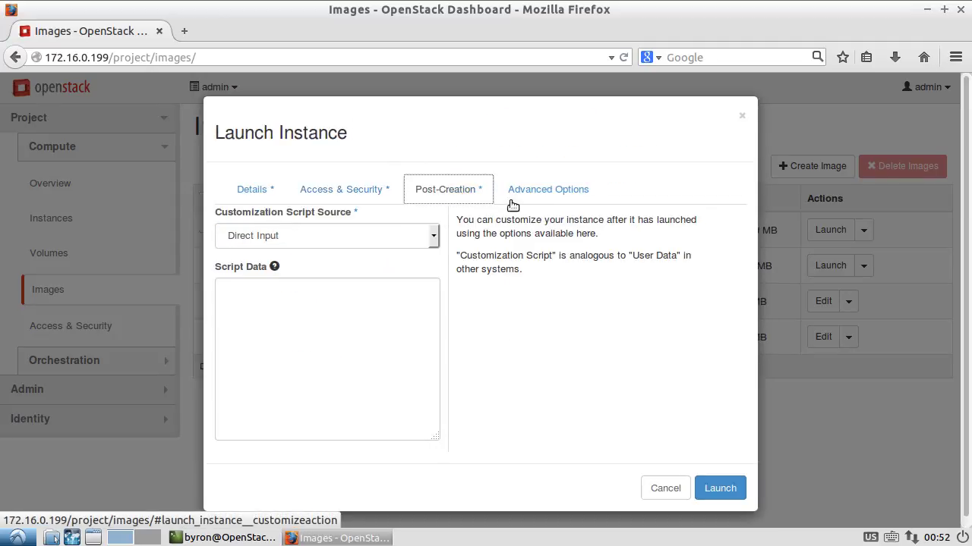
pyautogui.click(562, 194)
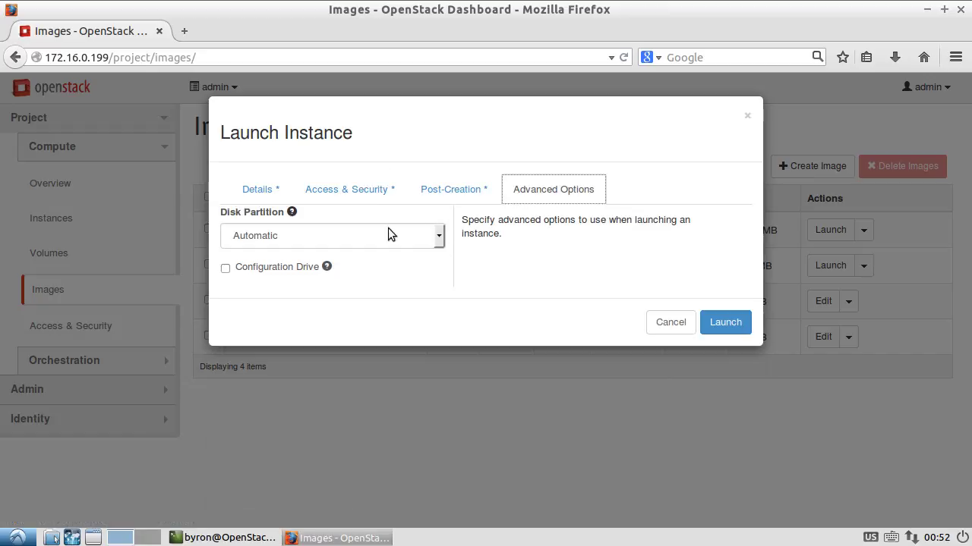
pyautogui.click(249, 189)
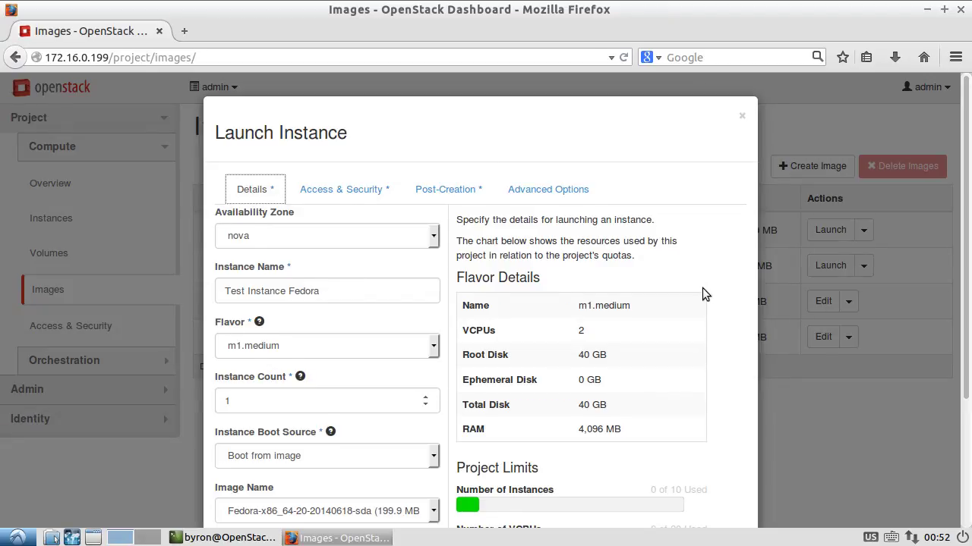
pyautogui.scroll(-4, 700, 289)
pyautogui.click(718, 485)
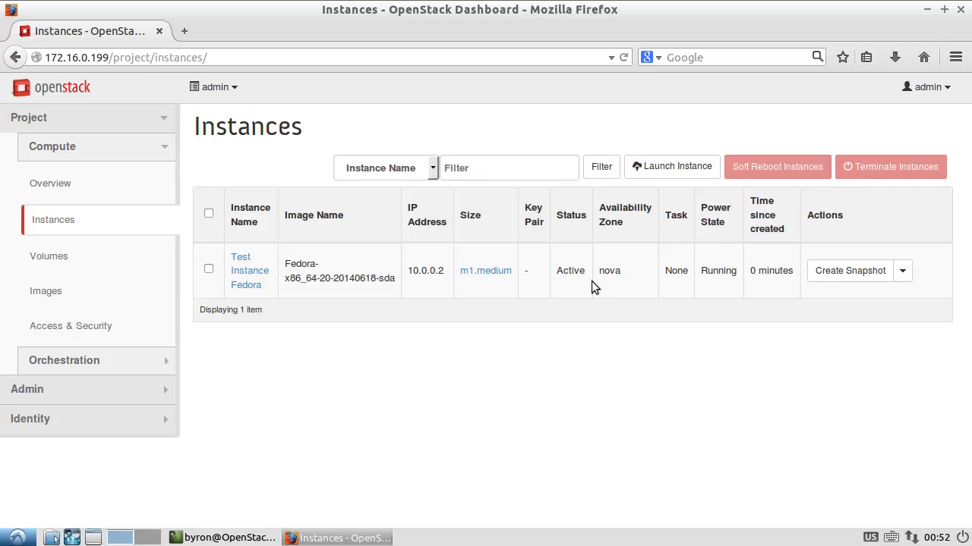
# Open the console of Test Instance Fedora and examine its boot output
pyautogui.click(902, 275)
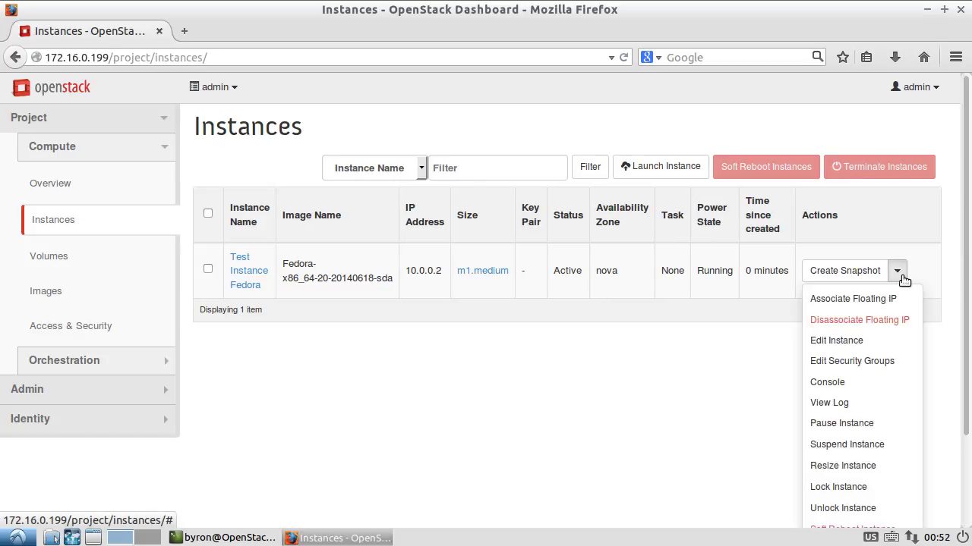
pyautogui.click(838, 385)
pyautogui.scroll(-4, 790, 277)
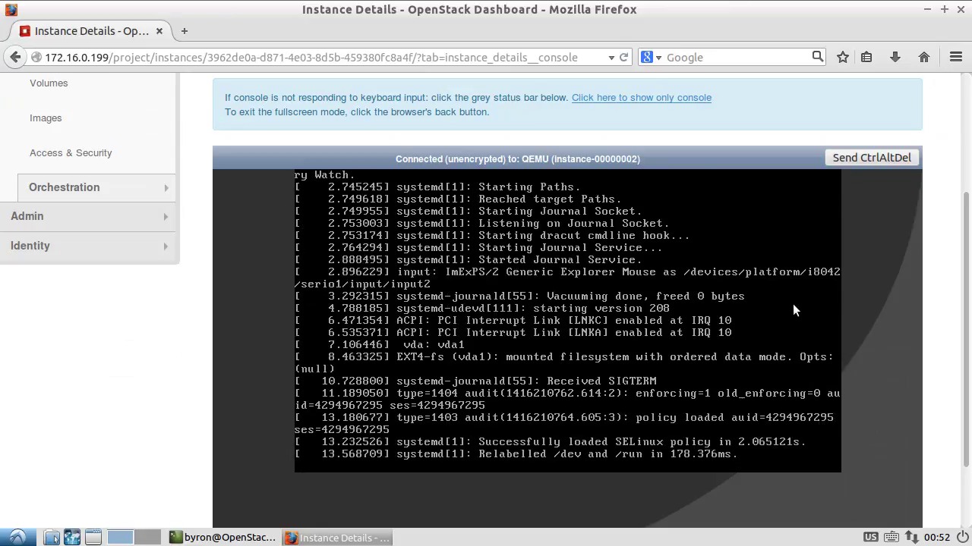
pyautogui.click(967, 126)
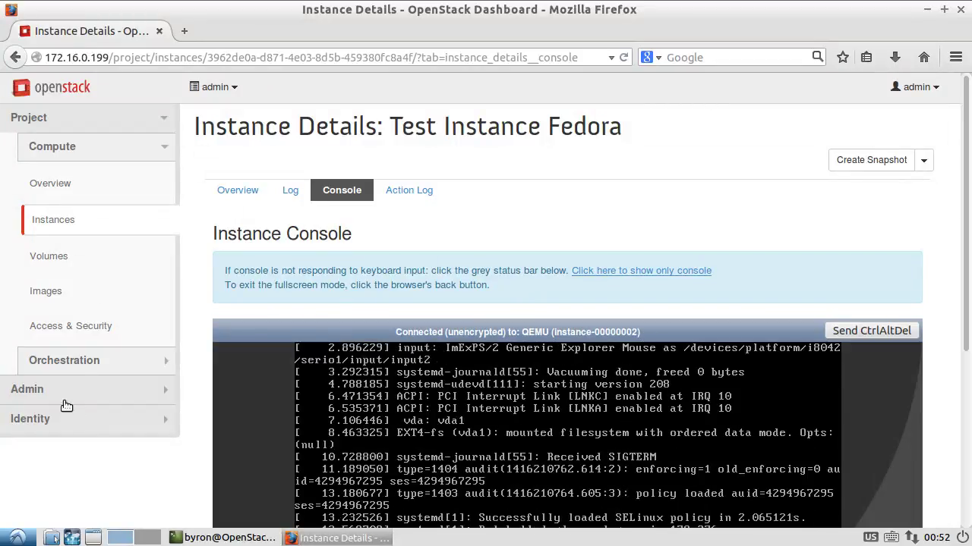
pyautogui.click(55, 294)
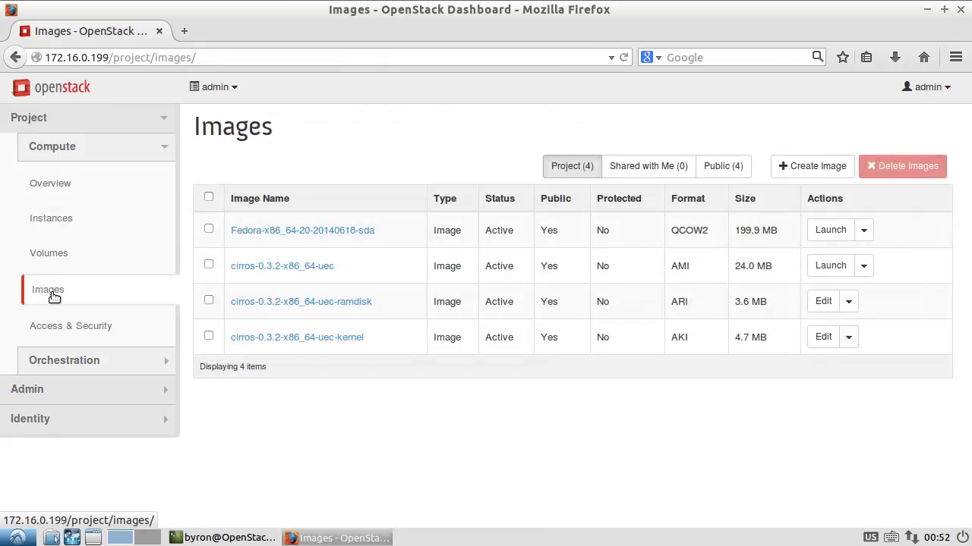
pyautogui.click(838, 232)
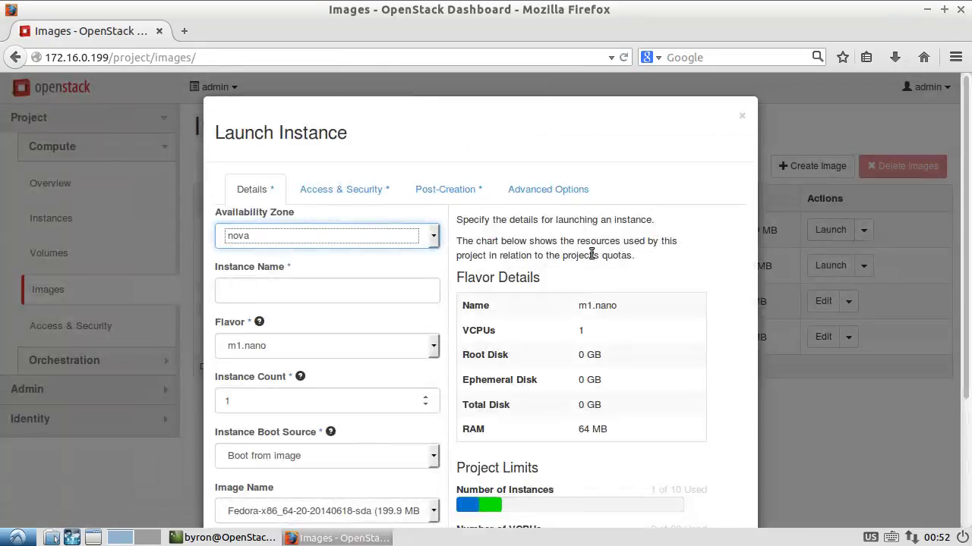
pyautogui.click(251, 251)
pyautogui.write('Test 2')
# Set the Test 2 instance's flavor to m1.small and launch it
pyautogui.click(252, 292)
pyautogui.click(254, 306)
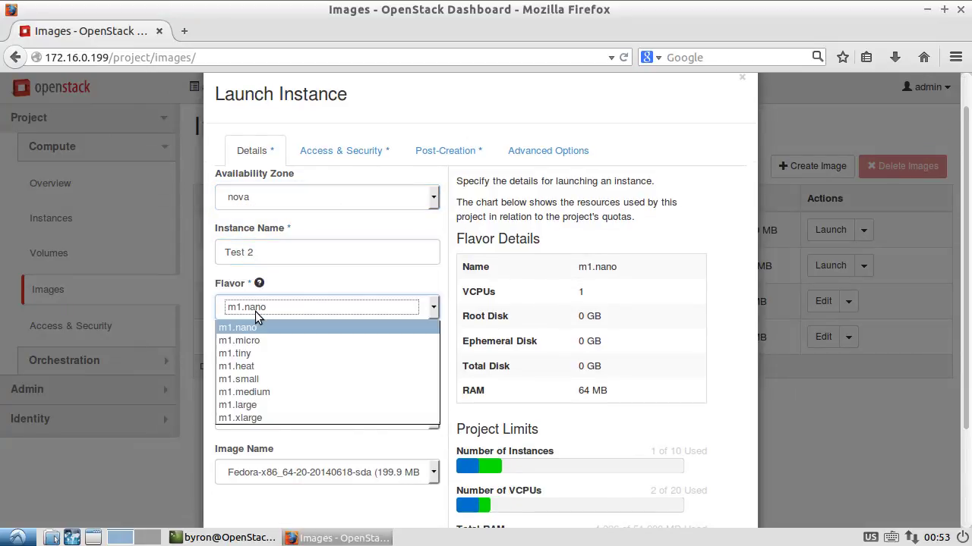
pyautogui.click(253, 380)
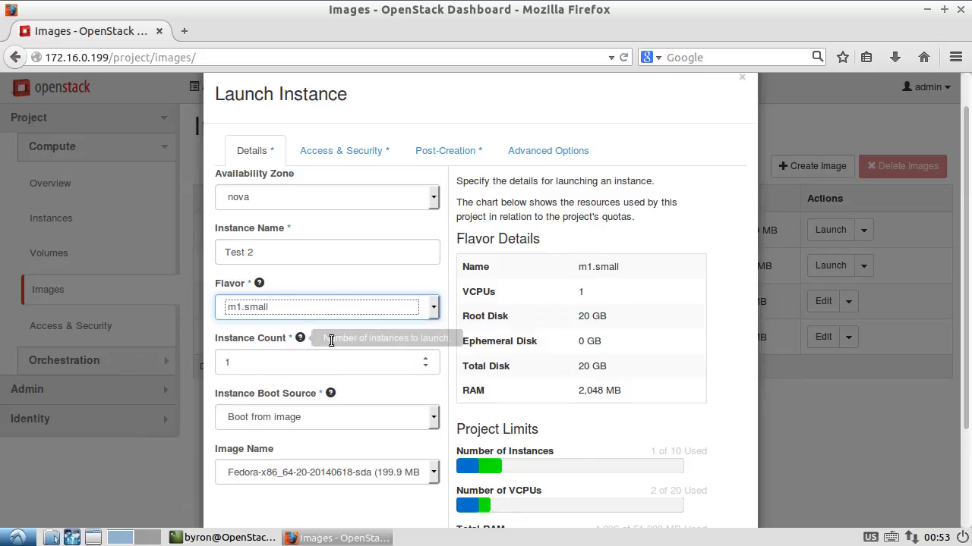
pyautogui.scroll(-3, 514, 460)
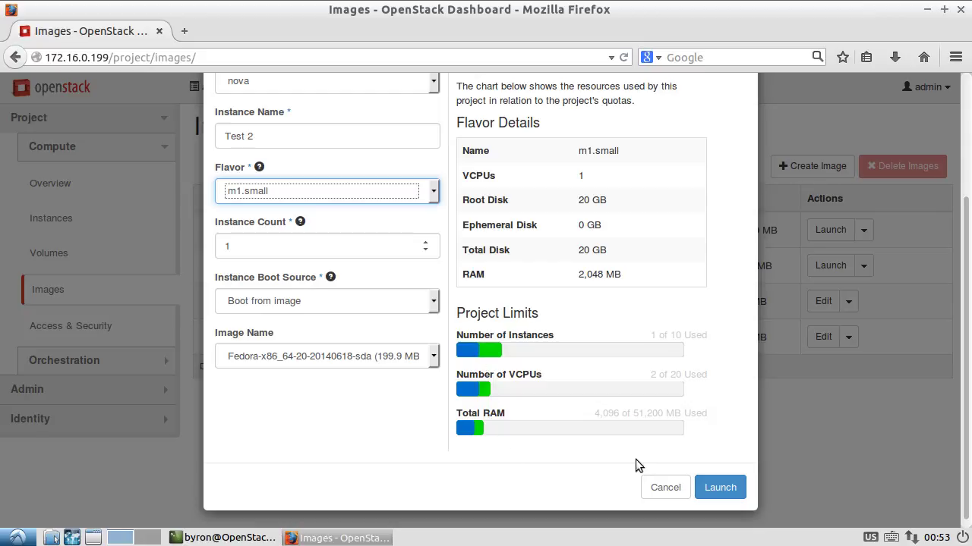
pyautogui.click(721, 487)
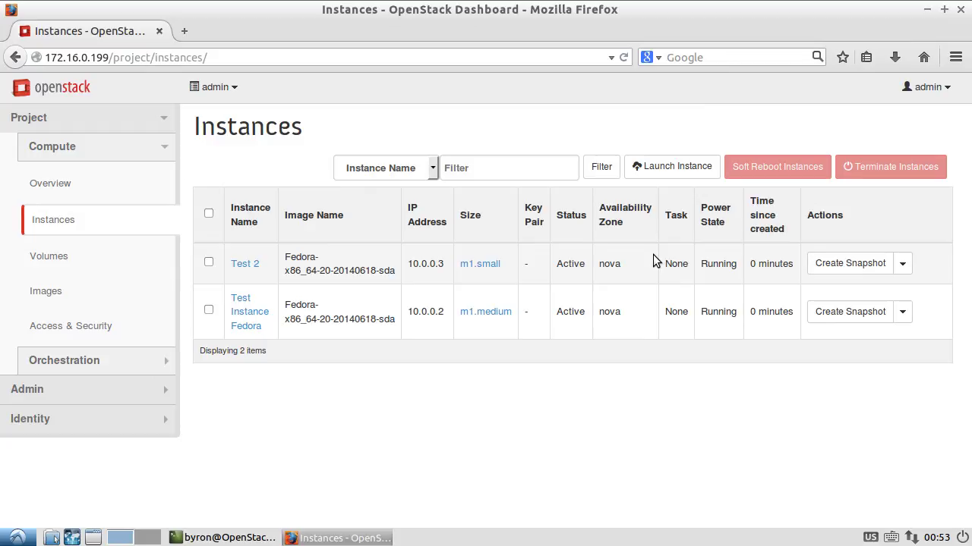
# Examine the boot output in the Test 2 instance's console, and open the project's resource usage overview
pyautogui.click(902, 263)
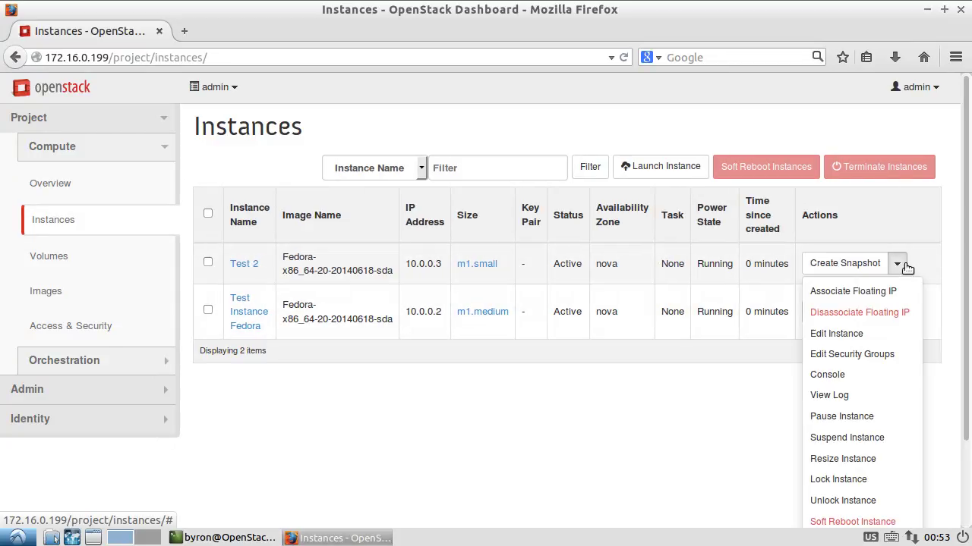
pyautogui.click(844, 375)
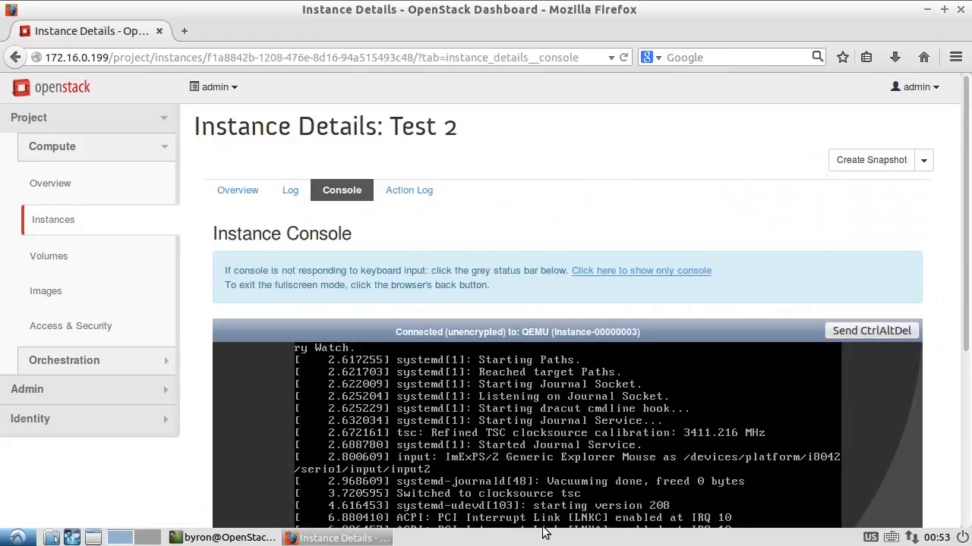
pyautogui.scroll(-5, 231, 446)
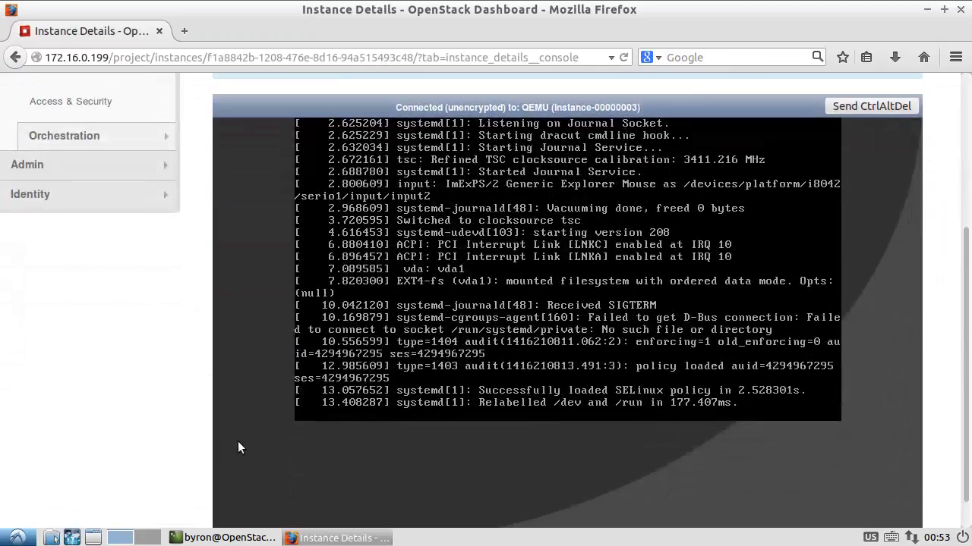
pyautogui.scroll(5, 237, 441)
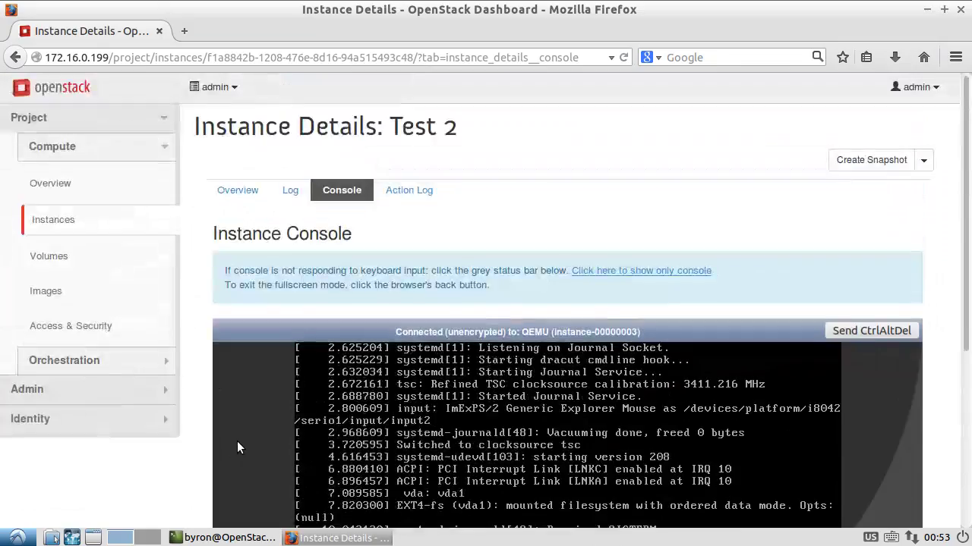
pyautogui.click(51, 172)
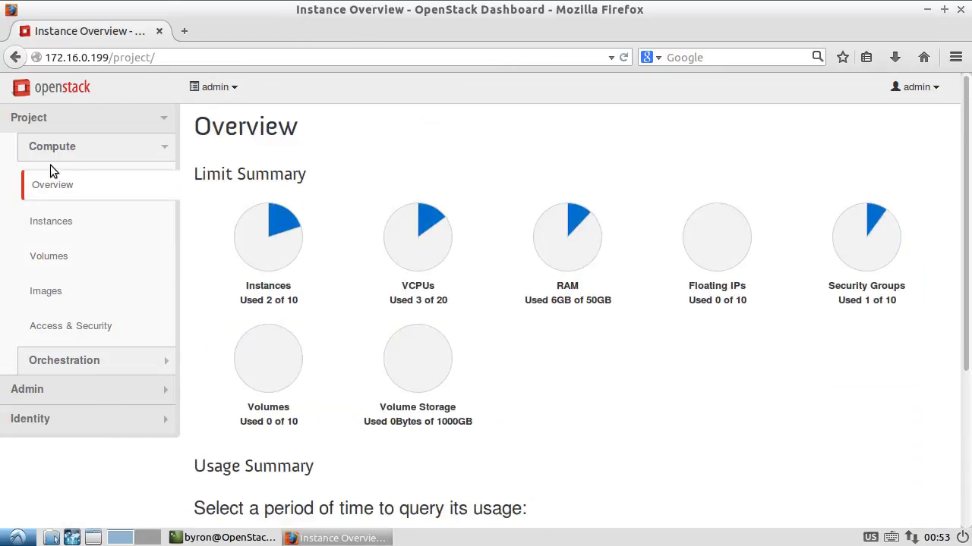